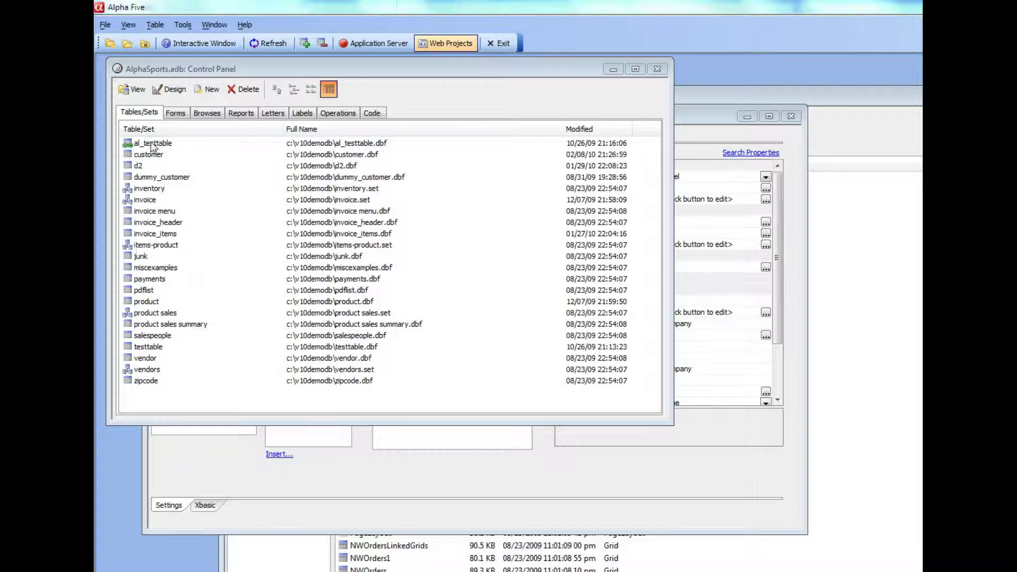
Bring the untitled grid to the front and review its DBF query settings and Xbasic definition.
left_click(342, 479)
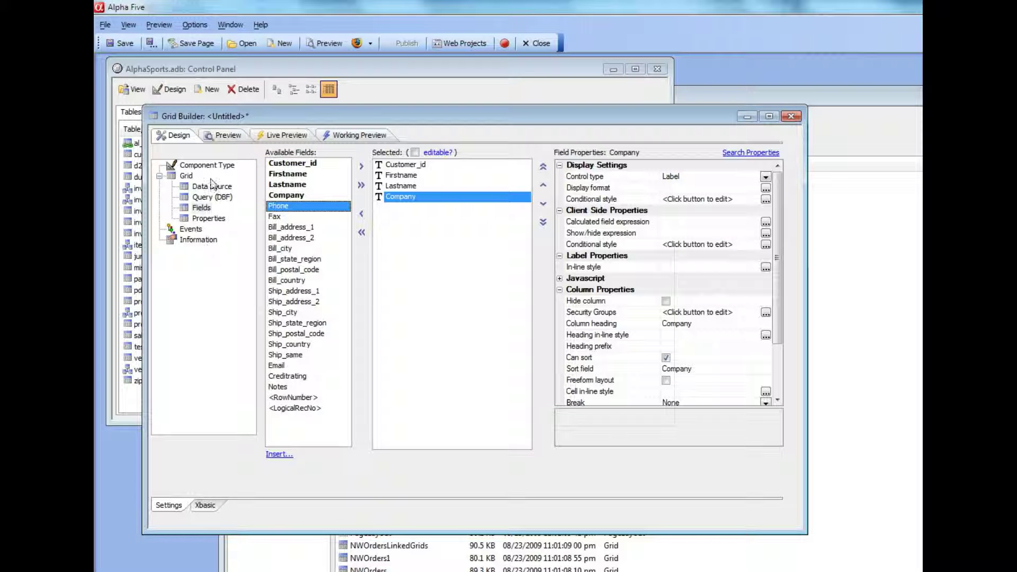
left_click(207, 197)
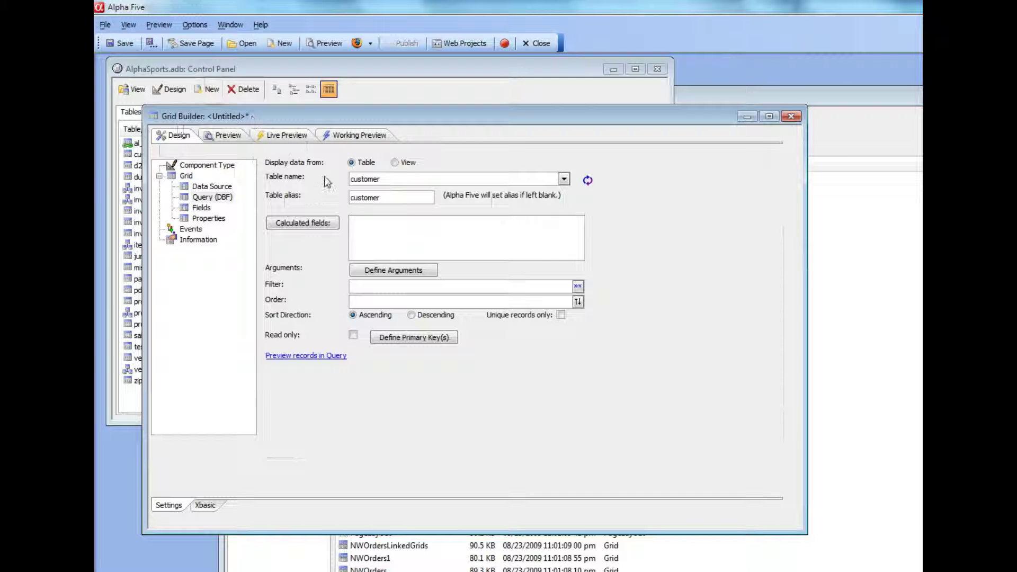
left_click(209, 504)
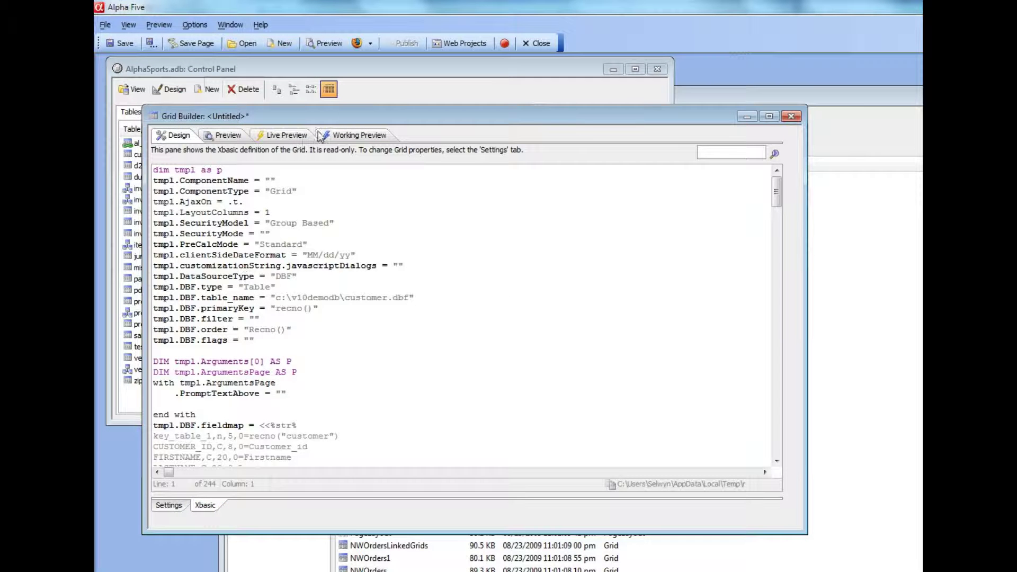
left_click_drag(345, 116, 398, 111)
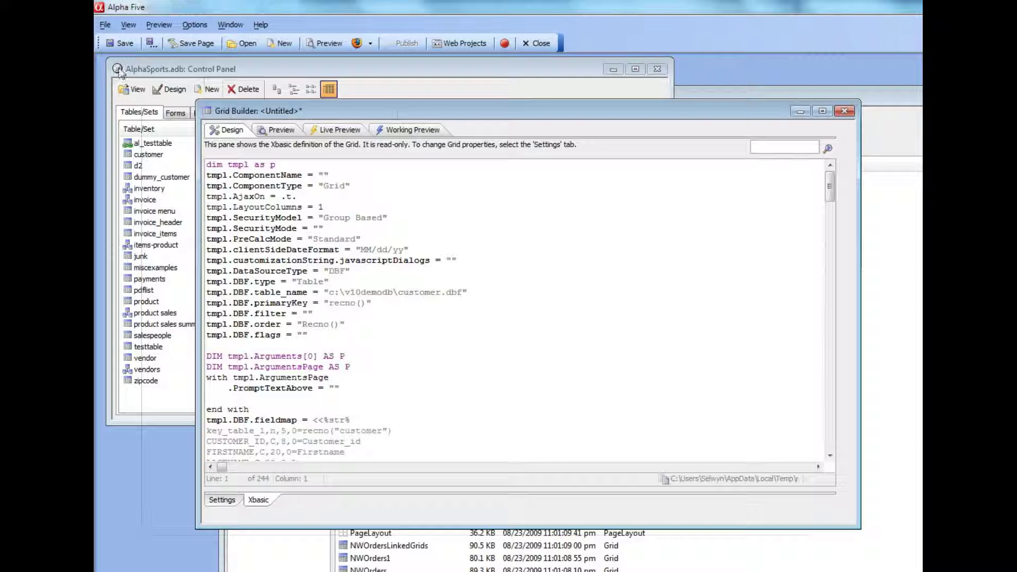
Save the grid component as demogrid and examine the path alias in the Xbasic table_name line.
left_click(121, 48)
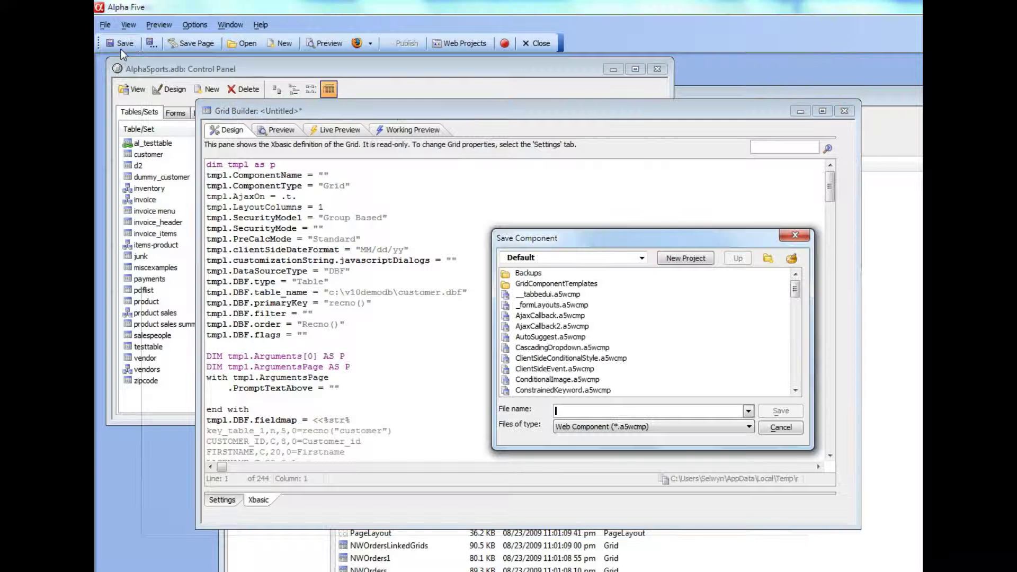
type("dem")
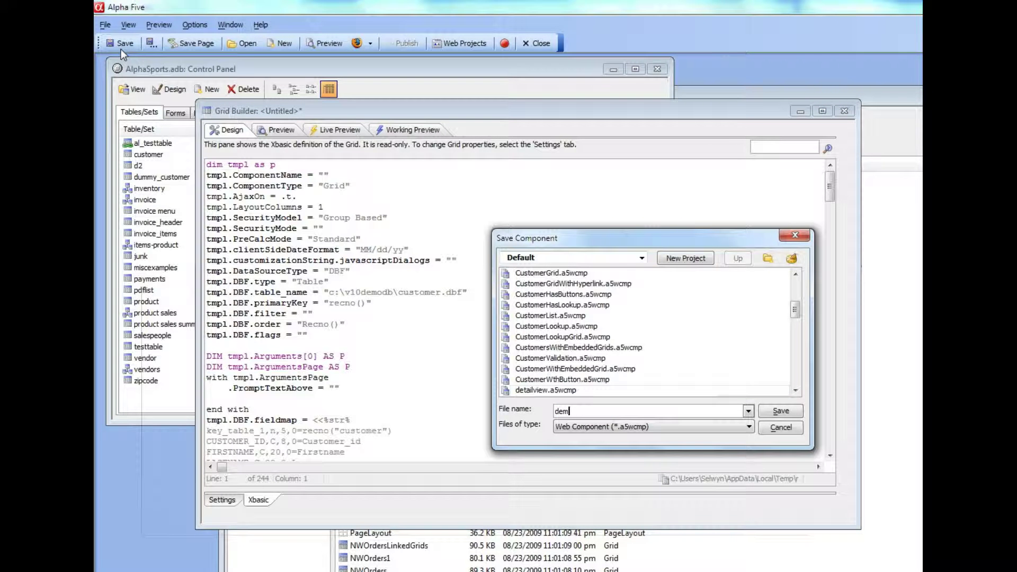
type("ogrid")
key("Return")
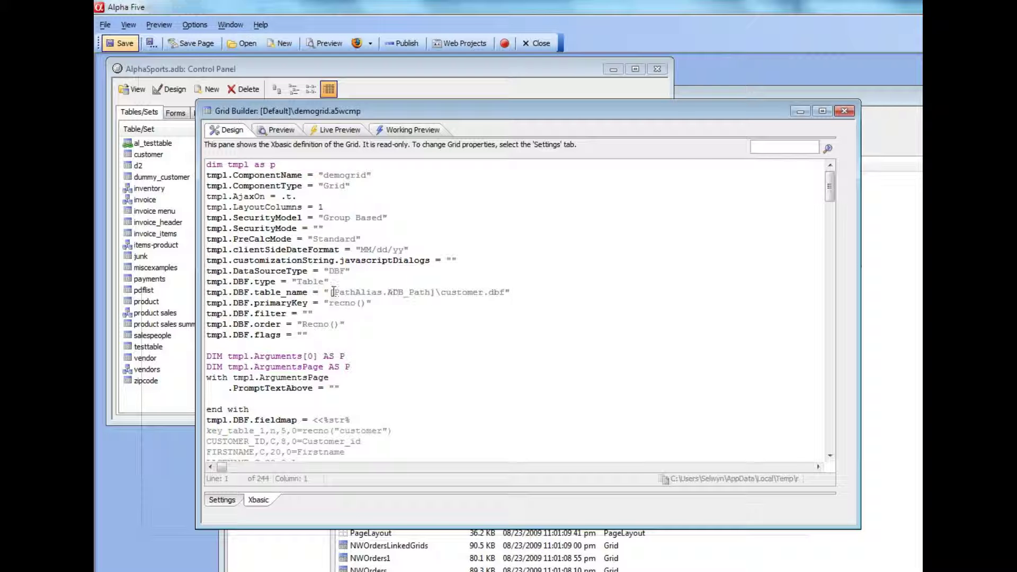
left_click_drag(333, 292, 342, 292)
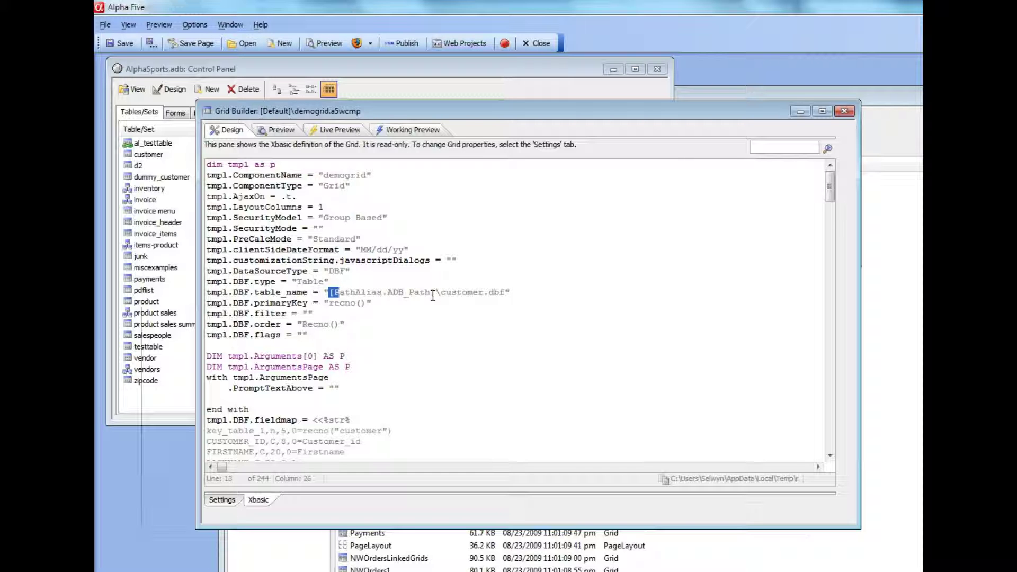
Evaluate a5.Get_Path() in the Interactive window to read the current database folder.
left_click(196, 67)
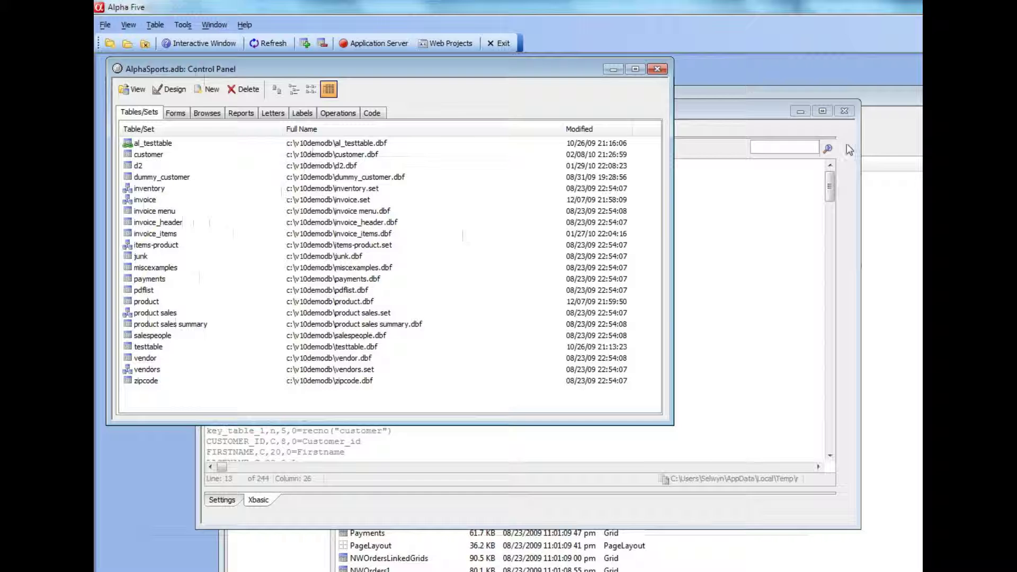
left_click(880, 128)
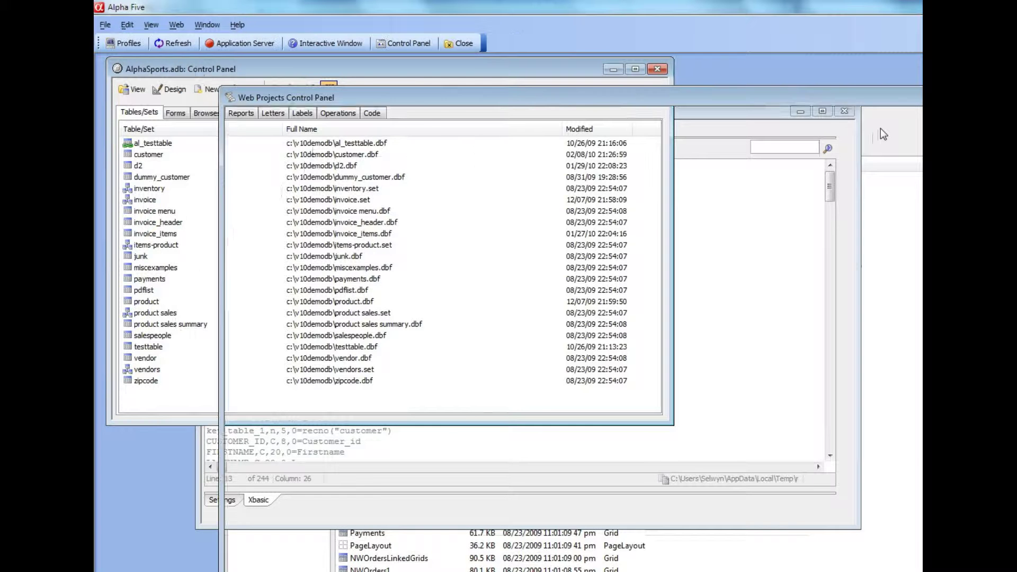
left_click(311, 49)
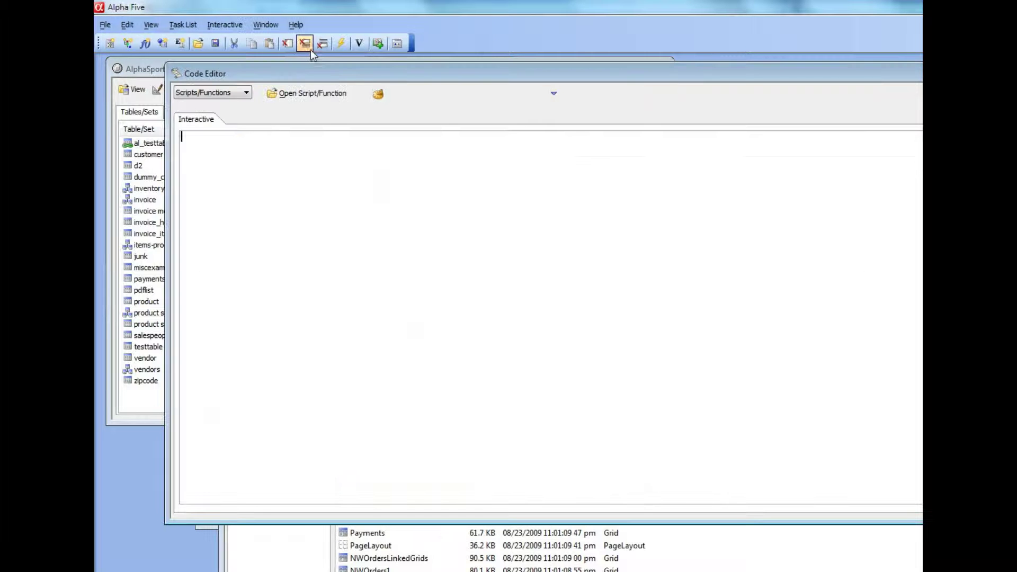
type("?sub")
key("BackSpace")
key("BackSpace")
key("BackSpace")
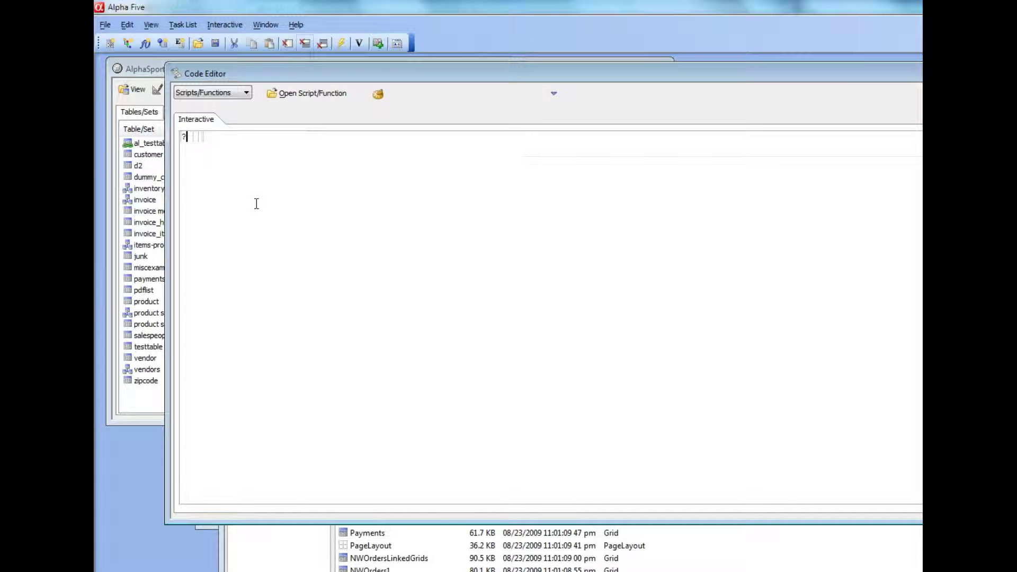
type("a5.get_")
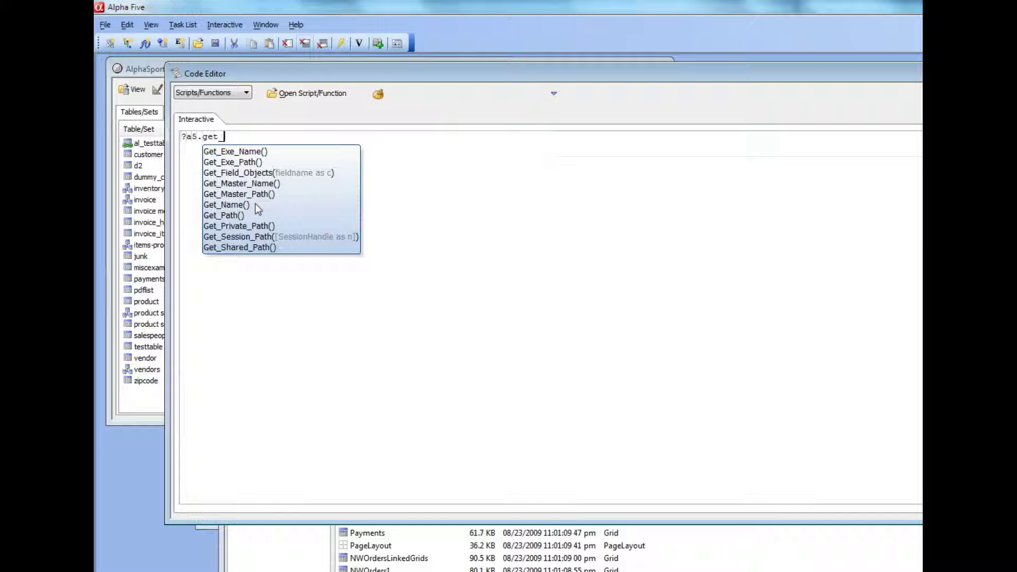
key("Down")
key("Down")
key("Down")
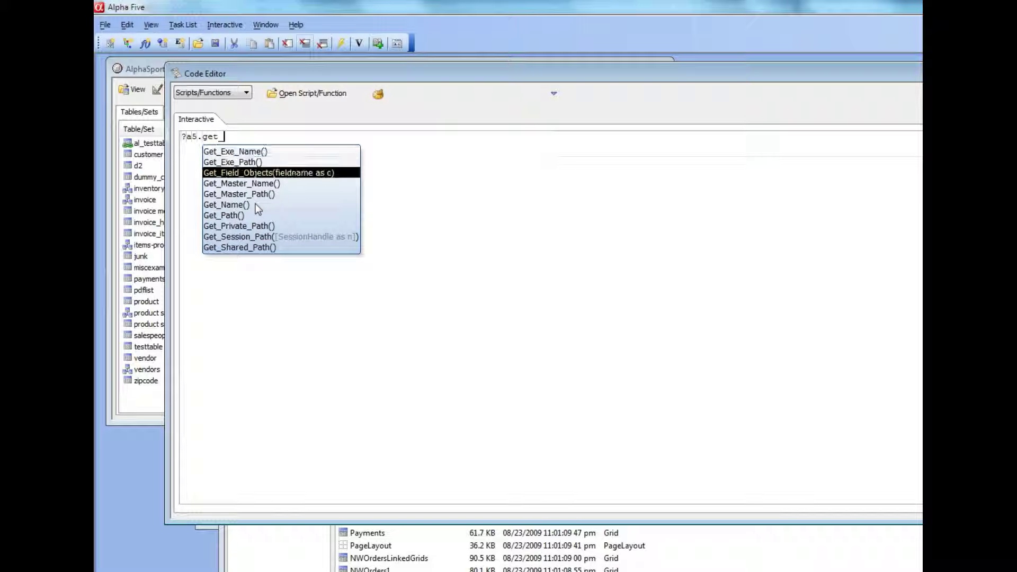
key("Down")
key("Down")
key("Down")
key("Down")
key("Return")
key("Return")
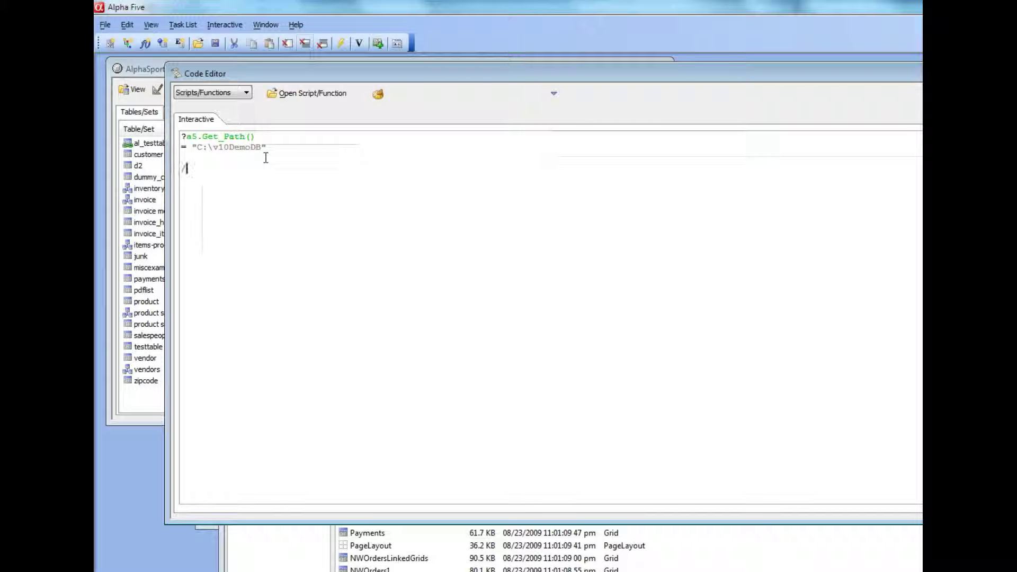
Evaluate a5.Get_Name() in the Interactive window to read the database's full file name.
type("?a5.")
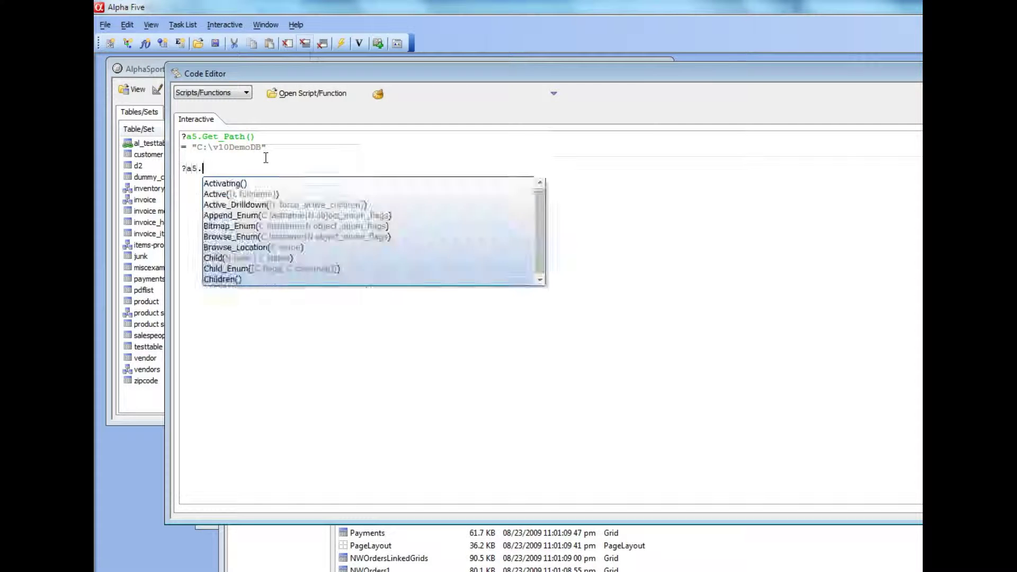
type("get_name")
key("Return")
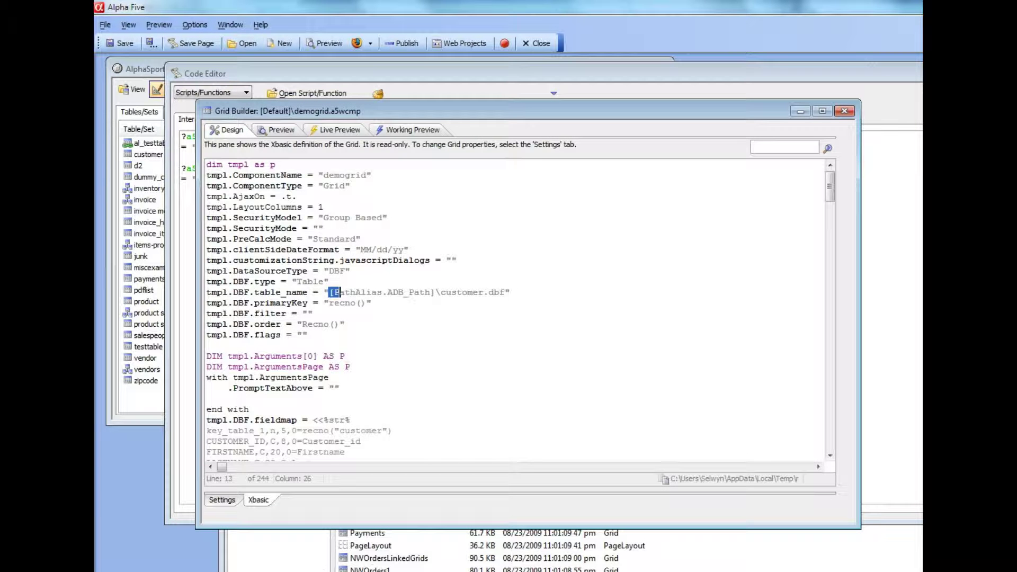
Return demogrid to its settings view, start the Application Server and preview the grid live in Firefox.
left_click(220, 500)
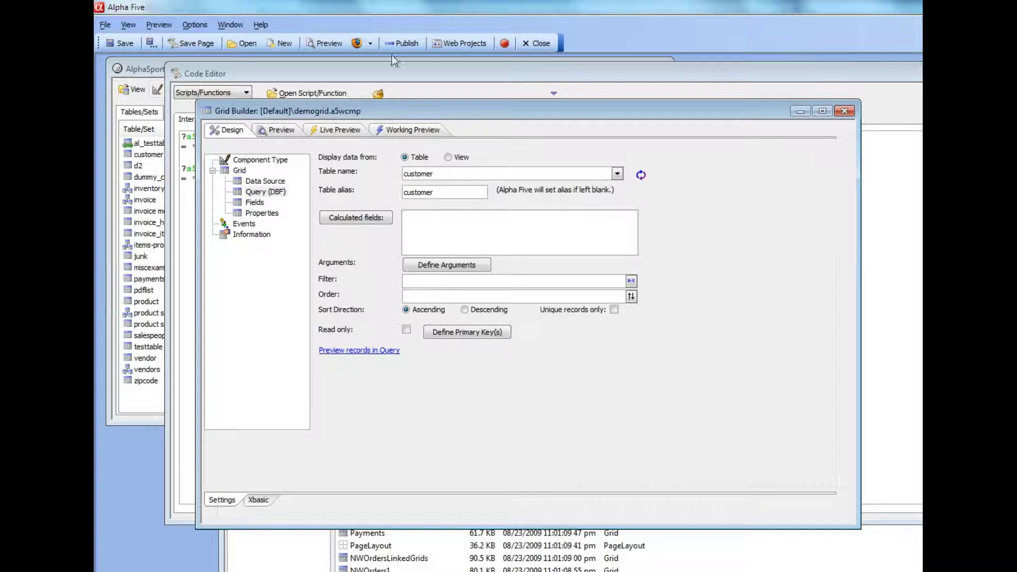
left_click(503, 45)
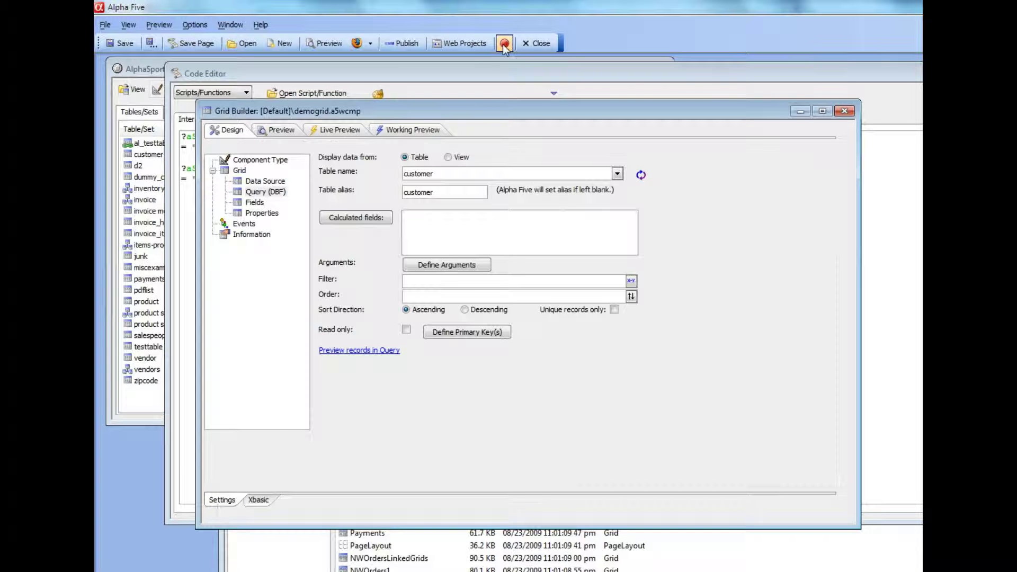
left_click(357, 45)
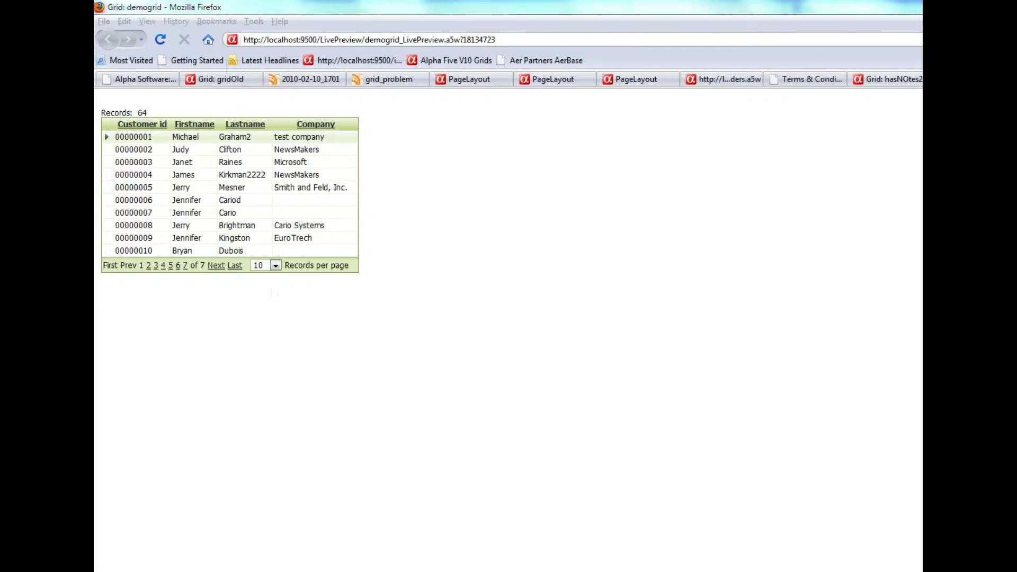
Switch to TextPad and examine the ADB_Path alias definition in a5_application.a5i, then return to Alpha Five.
key("alt+Tab")
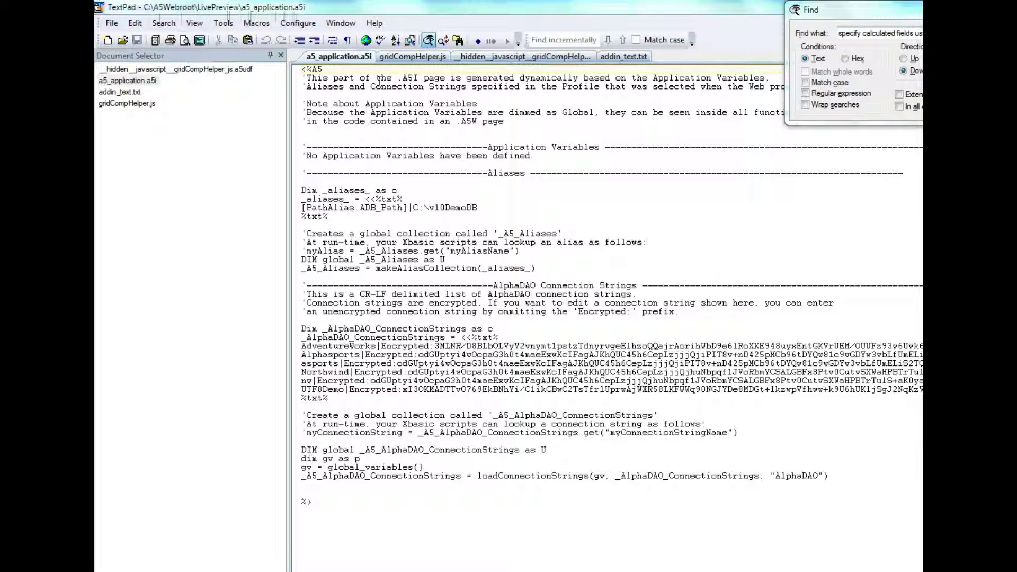
left_click(303, 207)
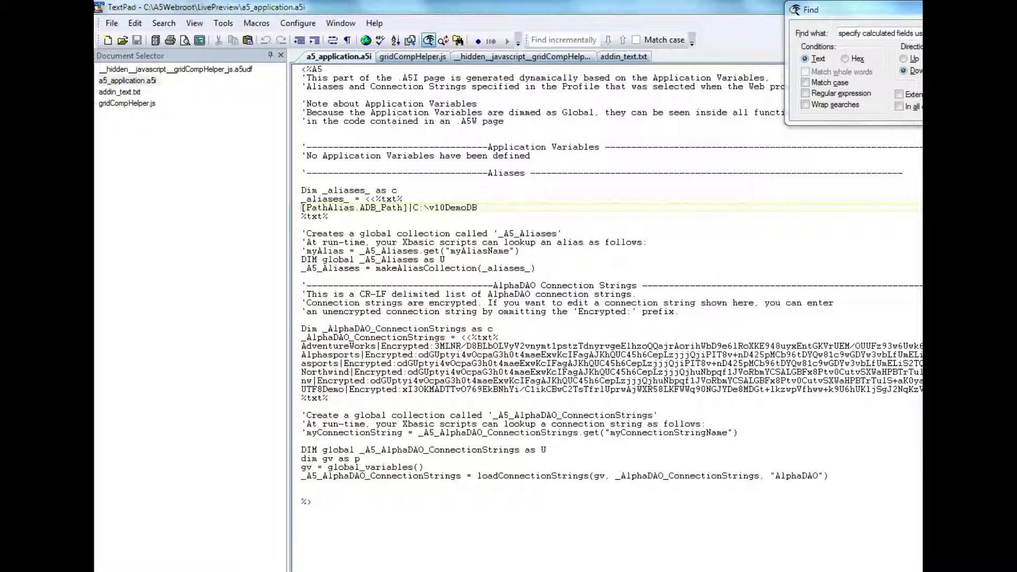
key("alt+Tab")
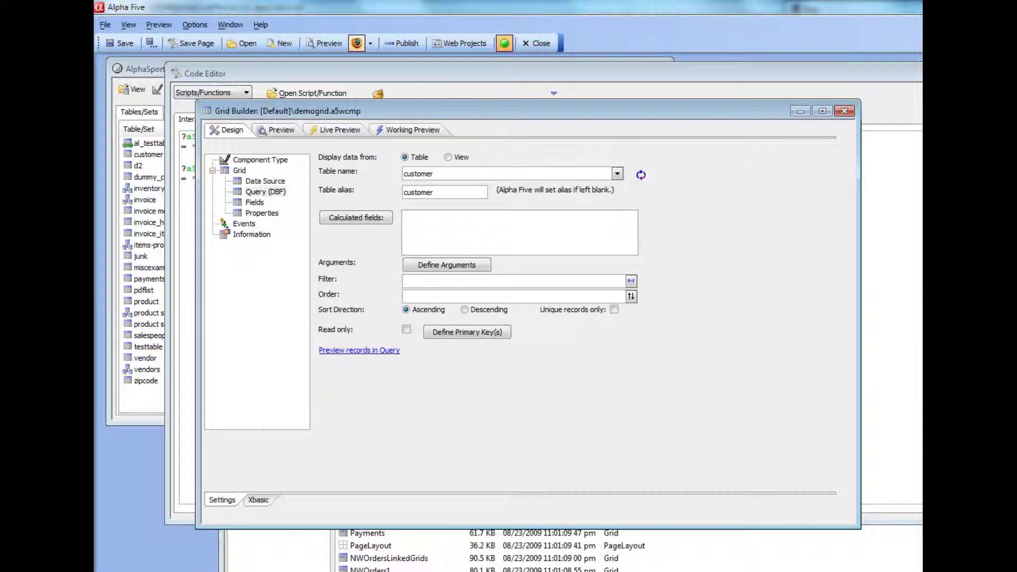
Compare [PathAlias.ADB_Path] in demogrid's Xbasic table_name line with the same alias in a5_application.a5i.
left_click(259, 501)
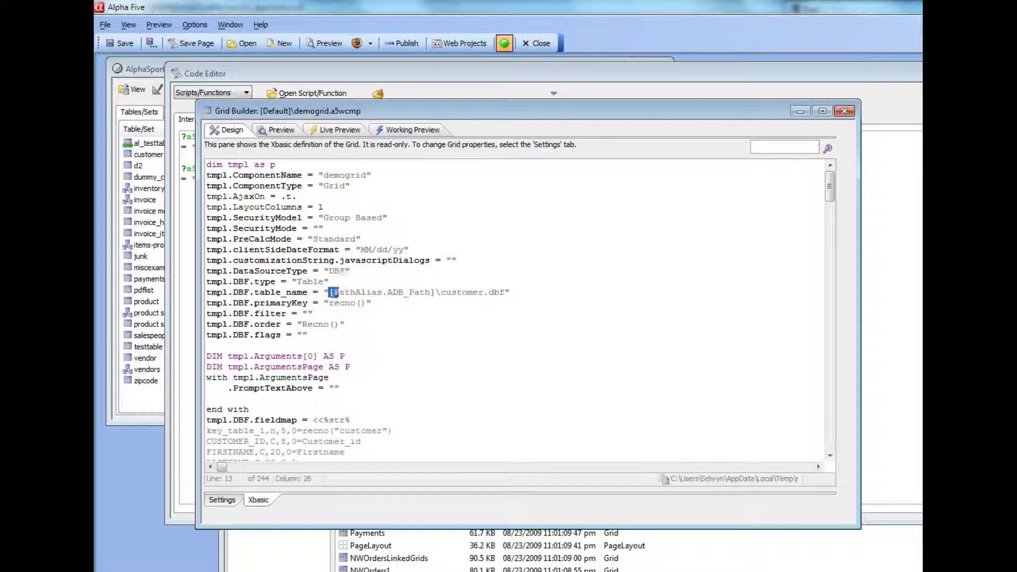
left_click_drag(340, 292, 436, 292)
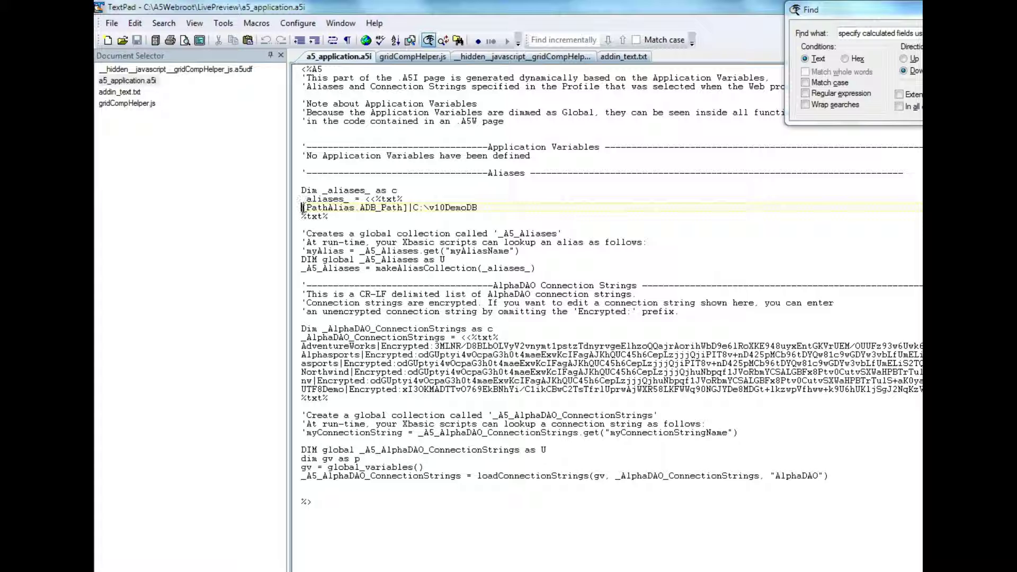
left_click_drag(302, 208, 408, 209)
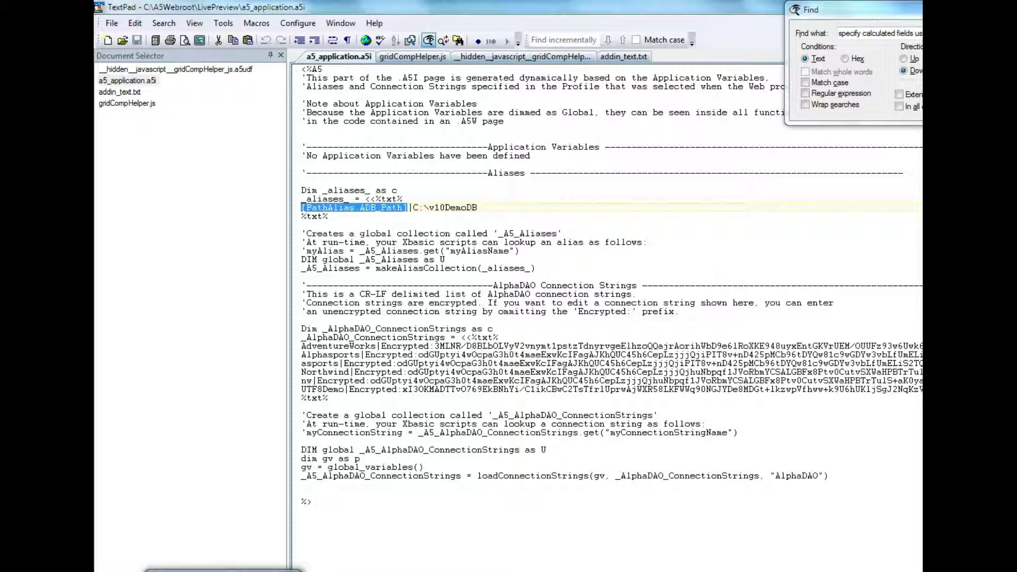
key("alt+Tab")
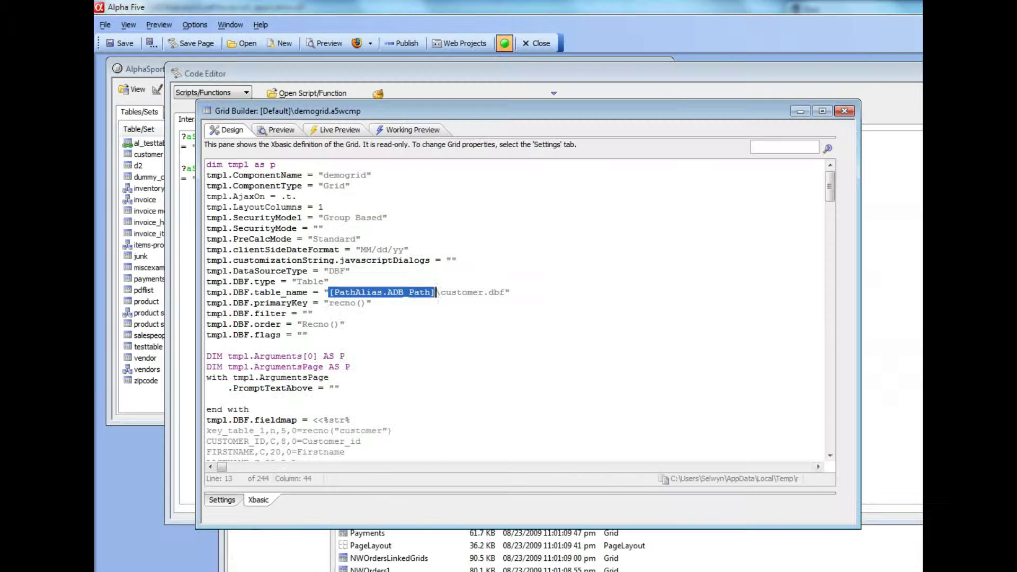
Add customer.dbf from c:\alphasports to the AlphaSports.adb database.
left_click(180, 509)
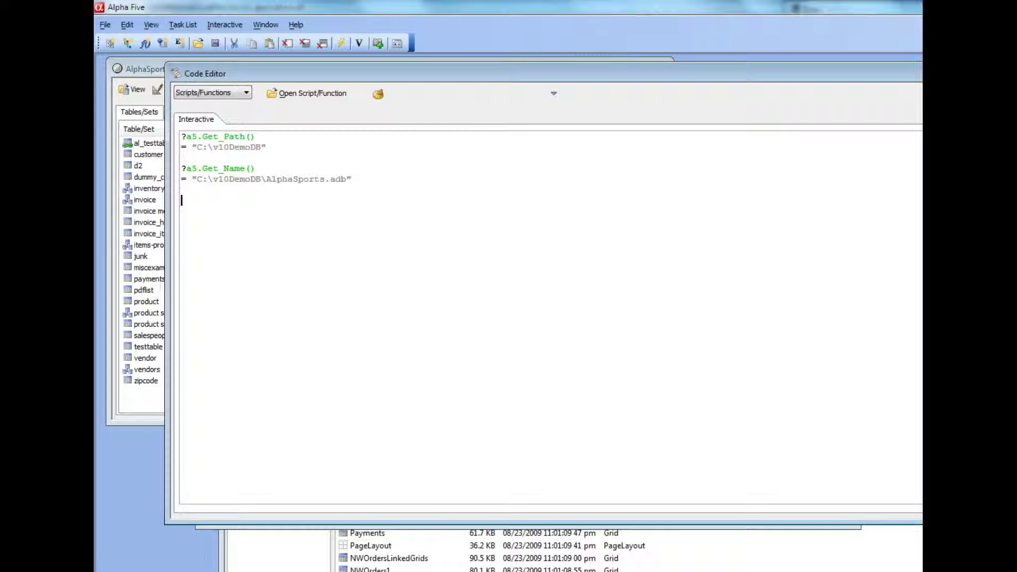
left_click(259, 526)
left_click(267, 548)
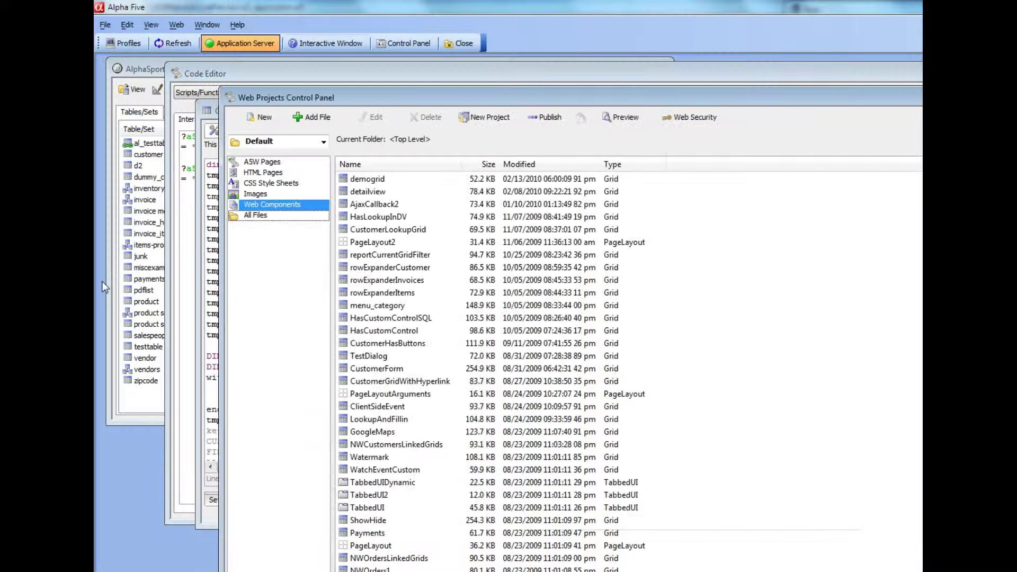
left_click(147, 78)
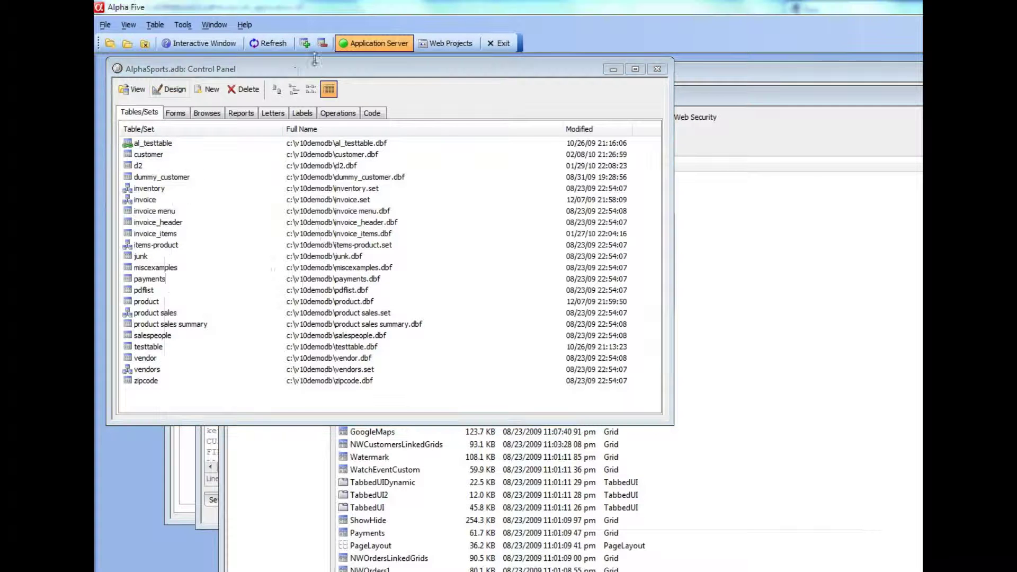
left_click(305, 44)
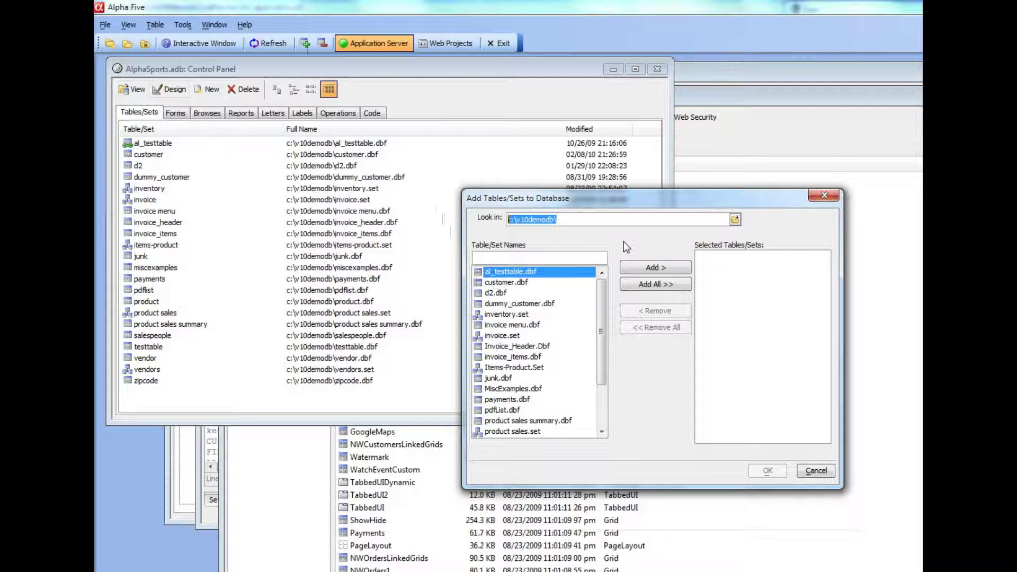
type("c:\\alpha")
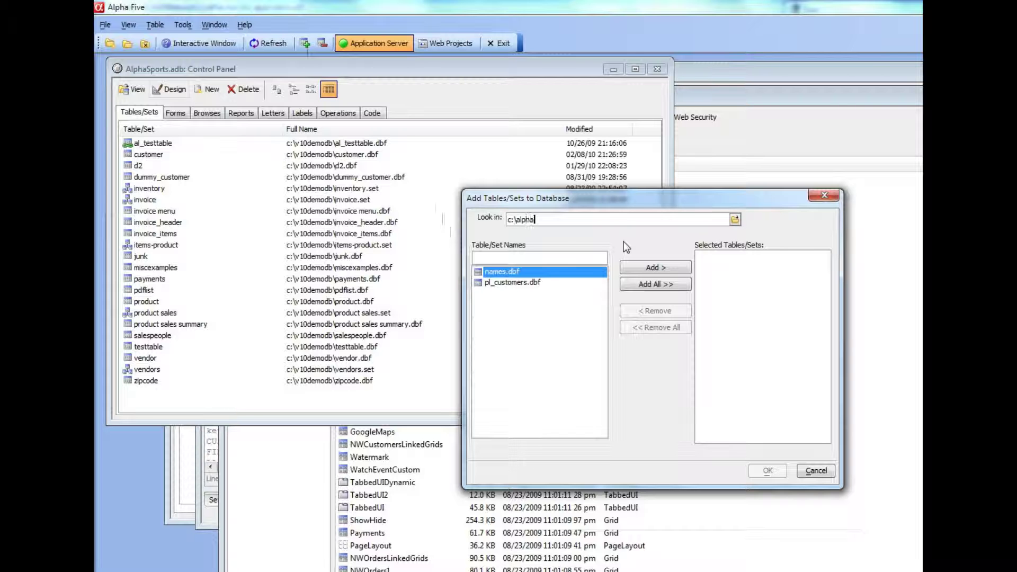
type("sports")
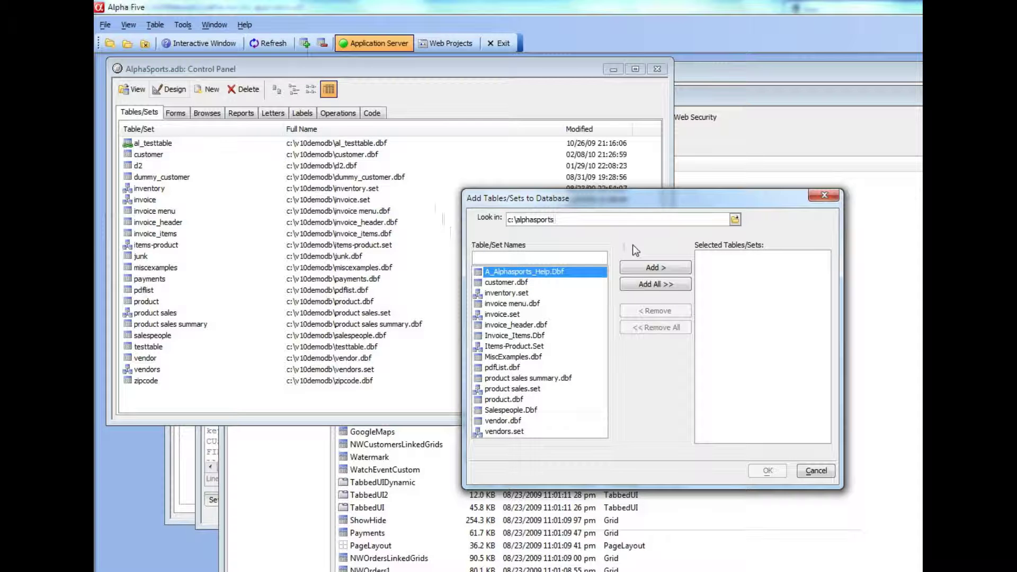
double_click(506, 282)
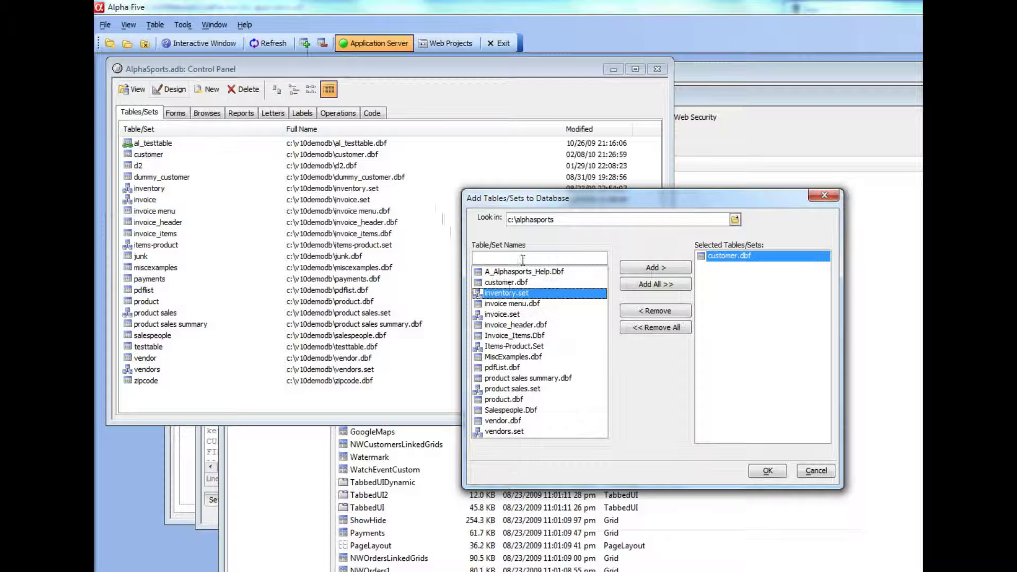
left_click(767, 471)
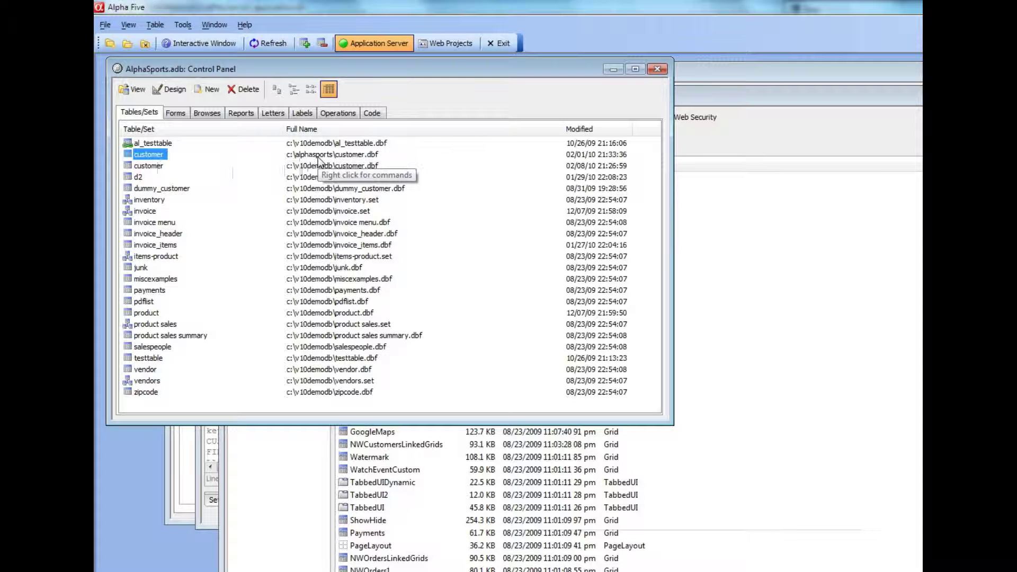
Drop the c:\v10demodb\customer.dbf table from the AlphaSports.adb database and select the remaining customer table from c:\alphasports.
left_click(154, 166)
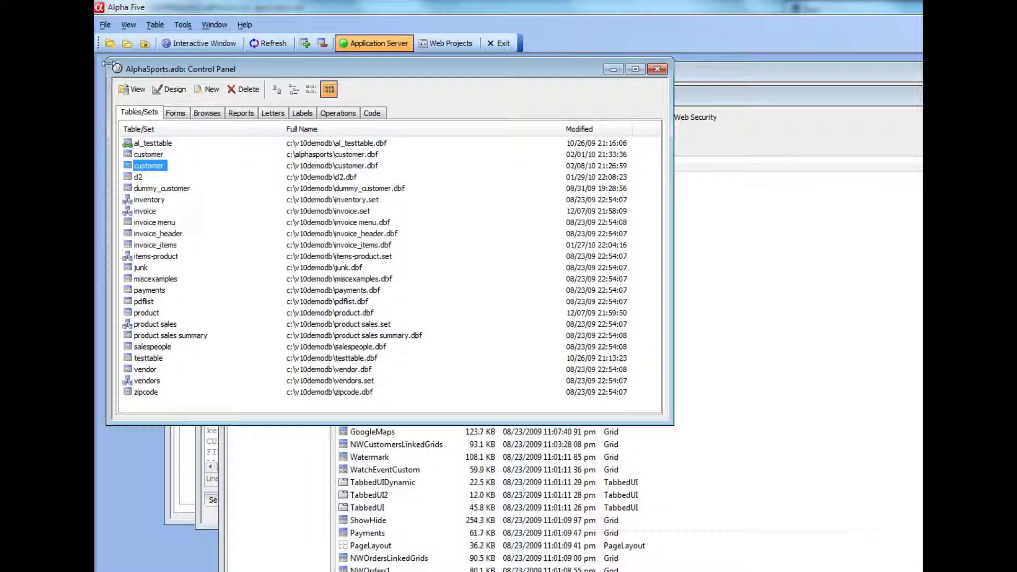
left_click(319, 45)
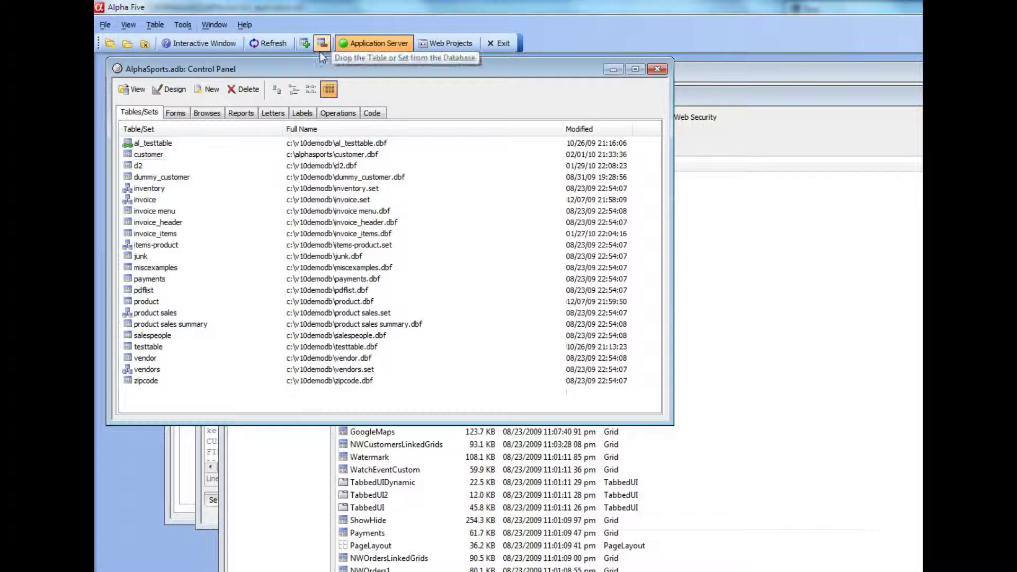
left_click(146, 154)
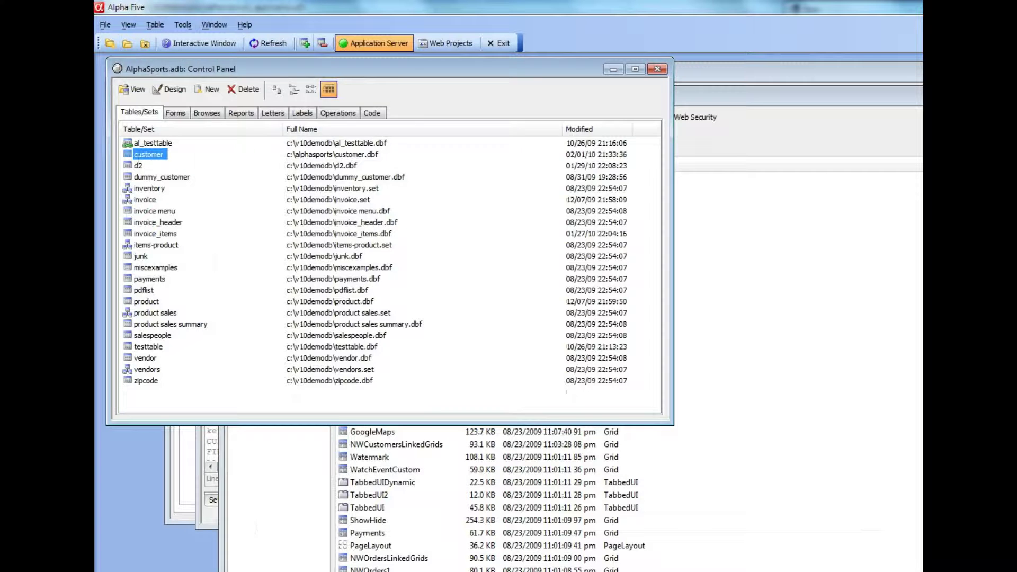
Create a new Grid web component from the Read-only Grid (DBF) system template.
left_click(261, 120)
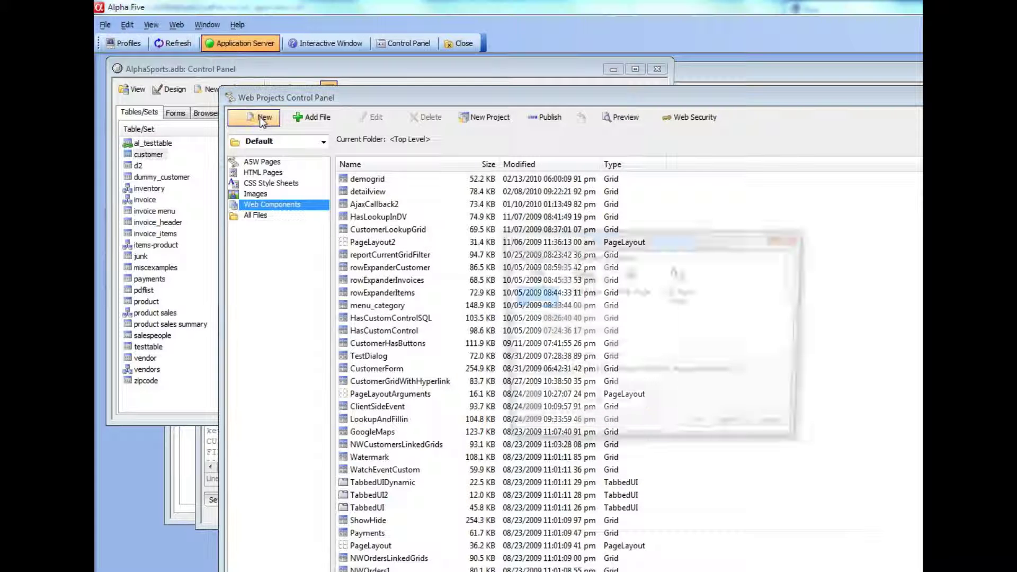
left_click(737, 431)
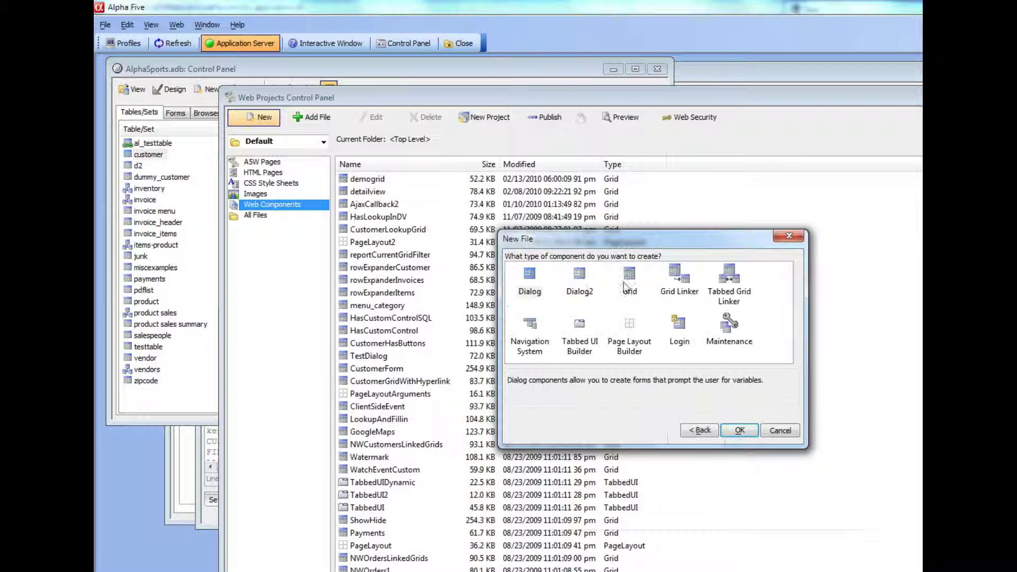
left_click(627, 283)
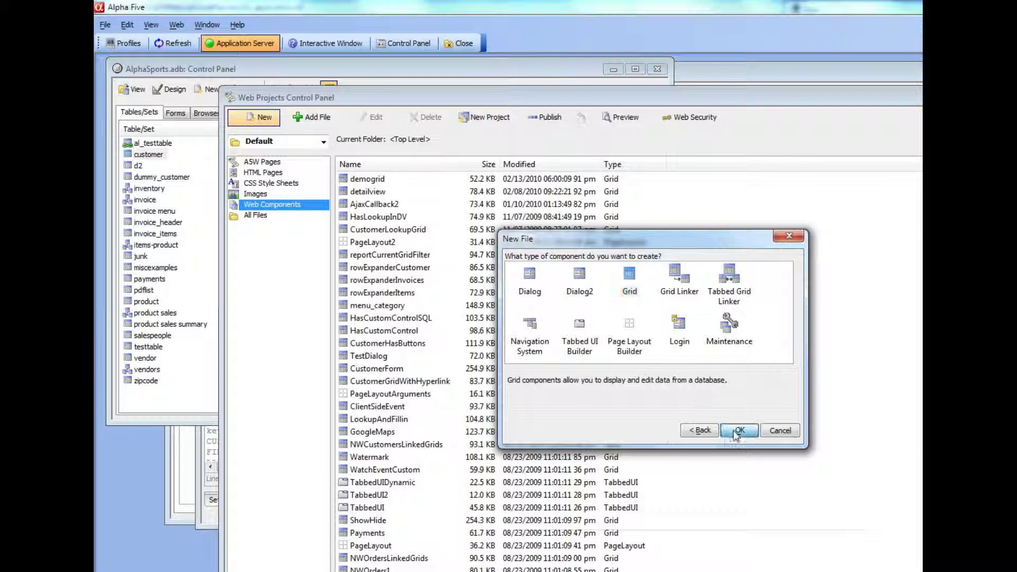
left_click(738, 430)
left_click(509, 258)
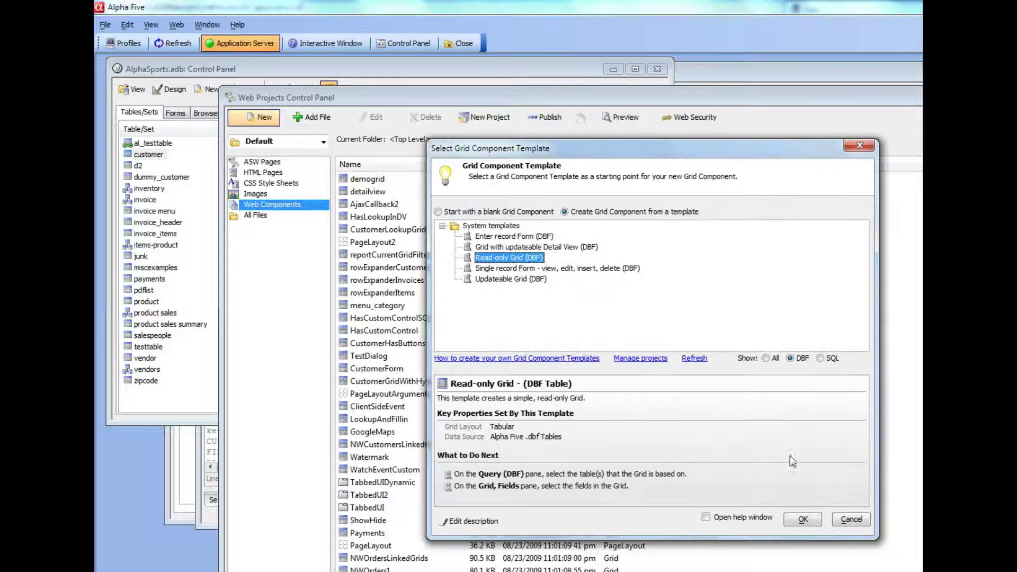
left_click(804, 519)
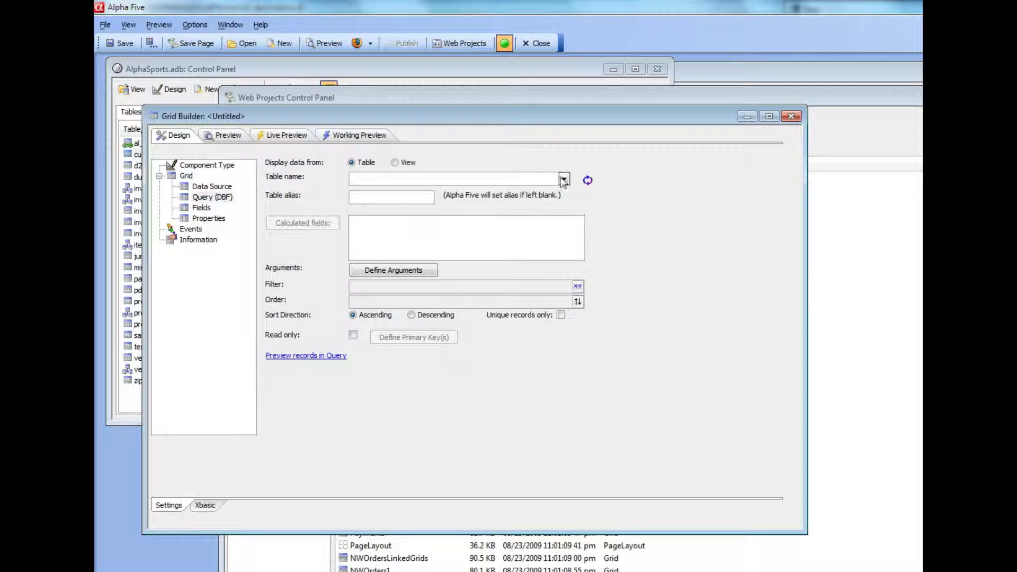
Base the grid on the customer table and add the Customer_id, Firstname and Lastname fields to it.
left_click(563, 180)
left_click(378, 190)
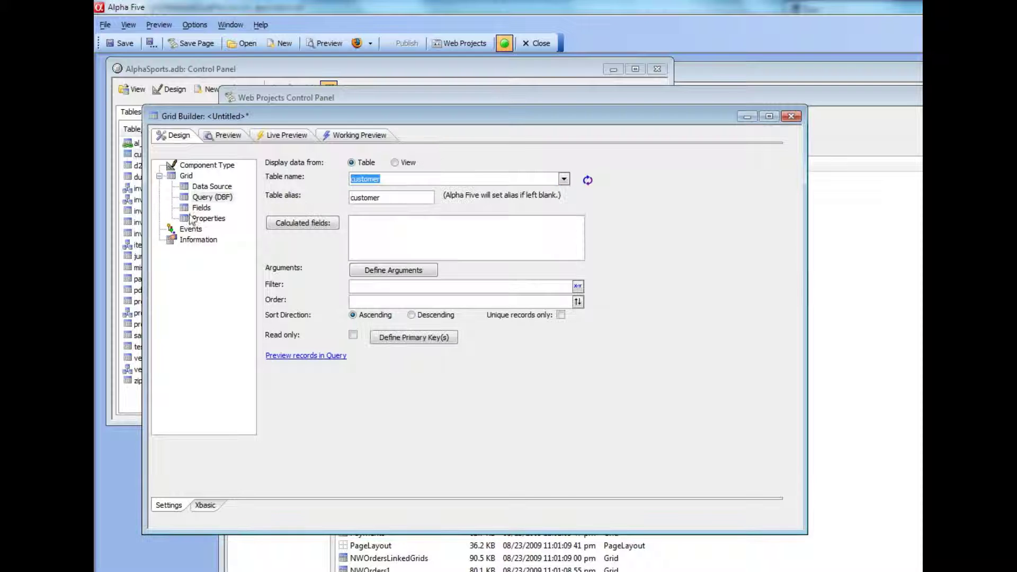
left_click(194, 208)
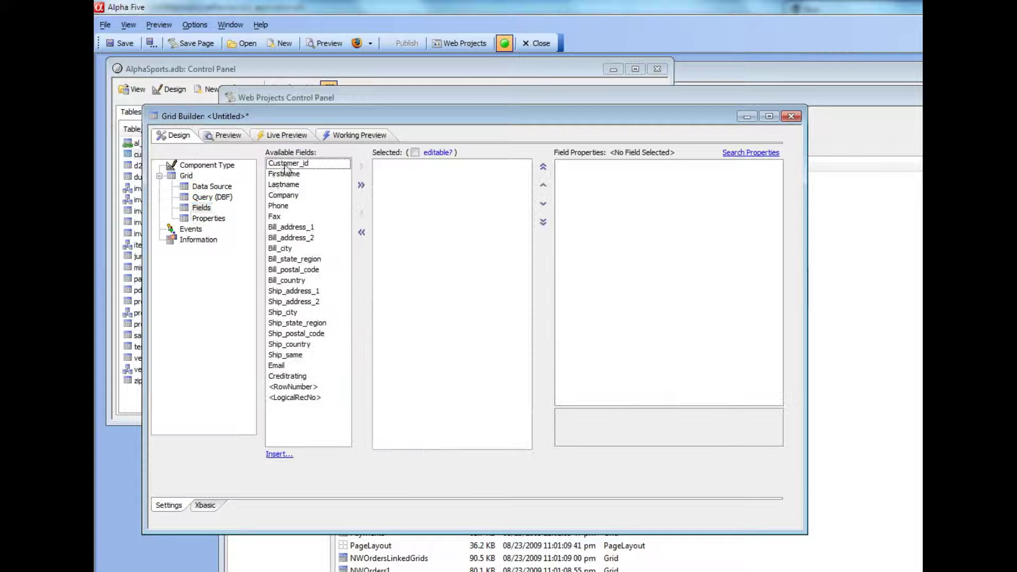
left_click_drag(285, 166, 289, 186)
left_click(361, 165)
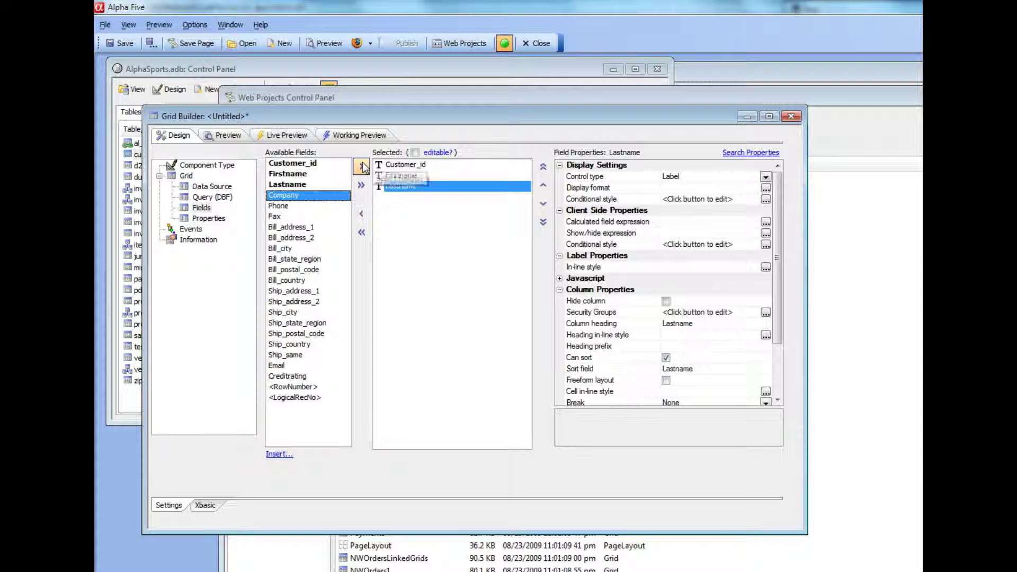
Show the Xbasic definition of the new untitled grid.
left_click(206, 506)
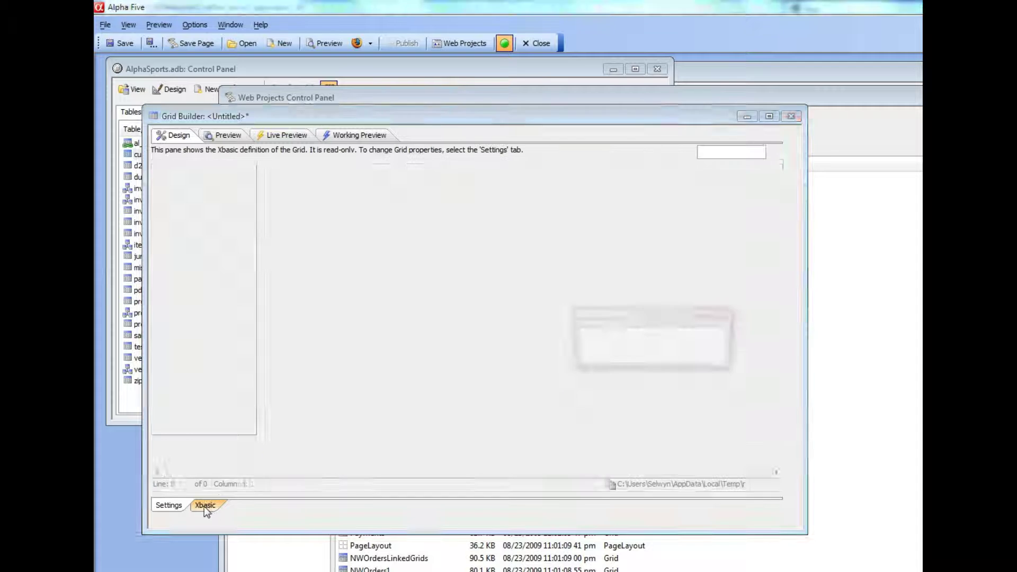